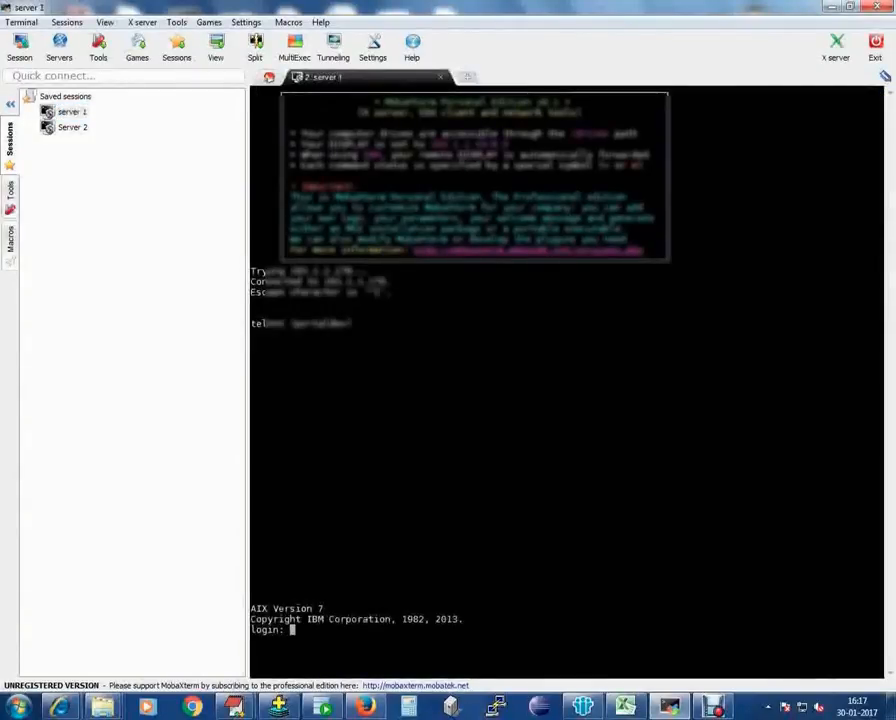
pyautogui.write('root')
# Log in to the AIX server as root with its password
pyautogui.press('Return')
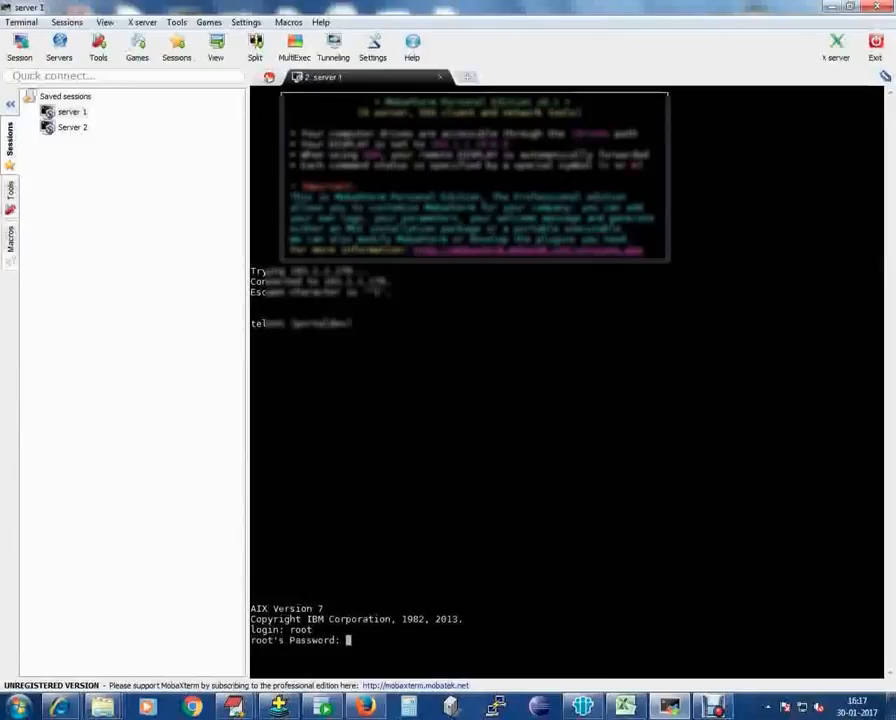
pyautogui.press('Return')
pyautogui.write('s')
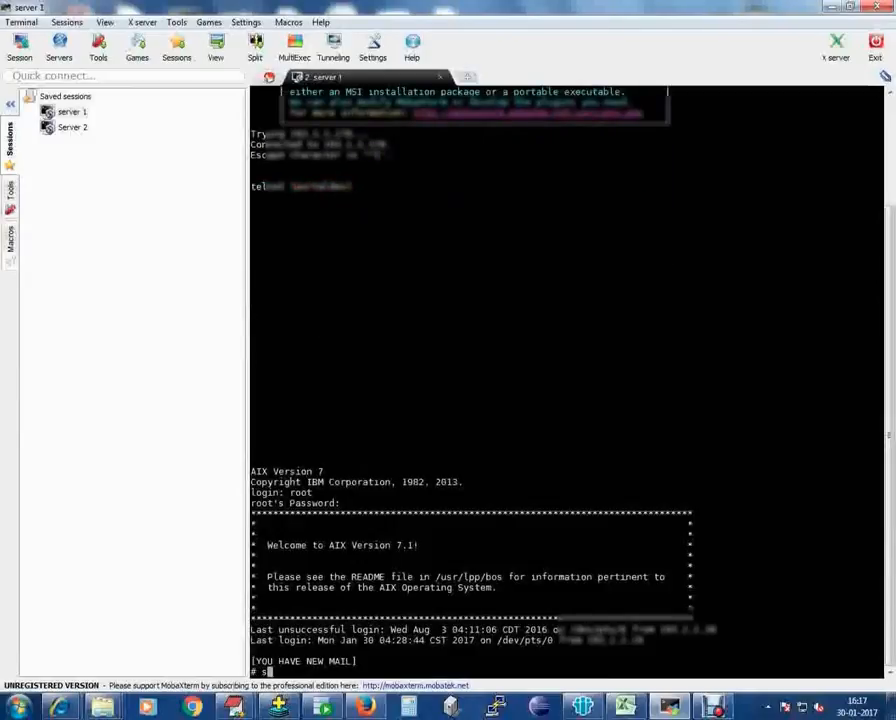
pyautogui.write('mitty')
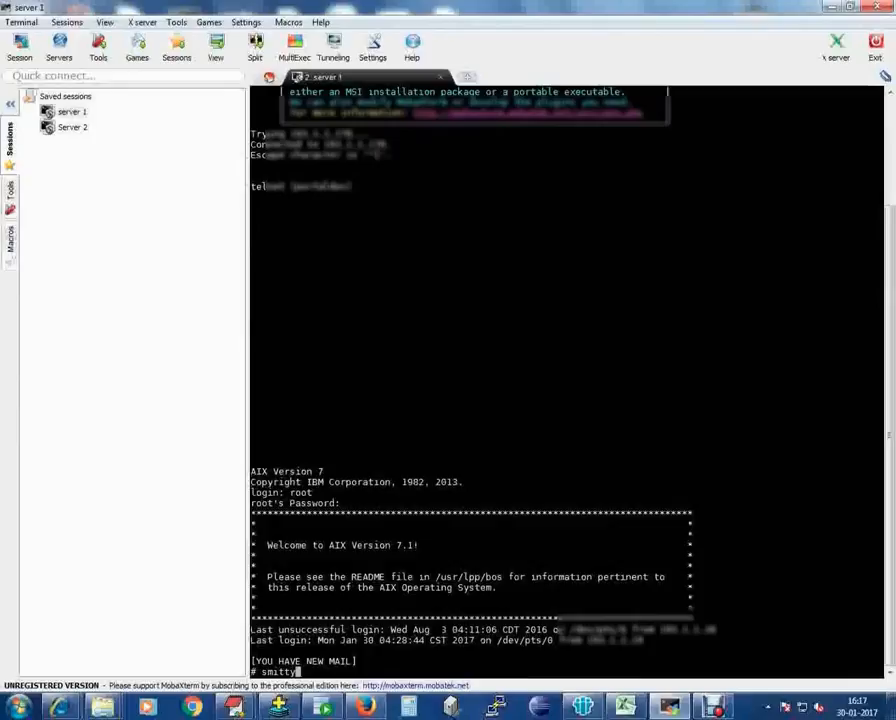
# Run smitty and list all existing users under Security & Users > Users
pyautogui.press('Return')
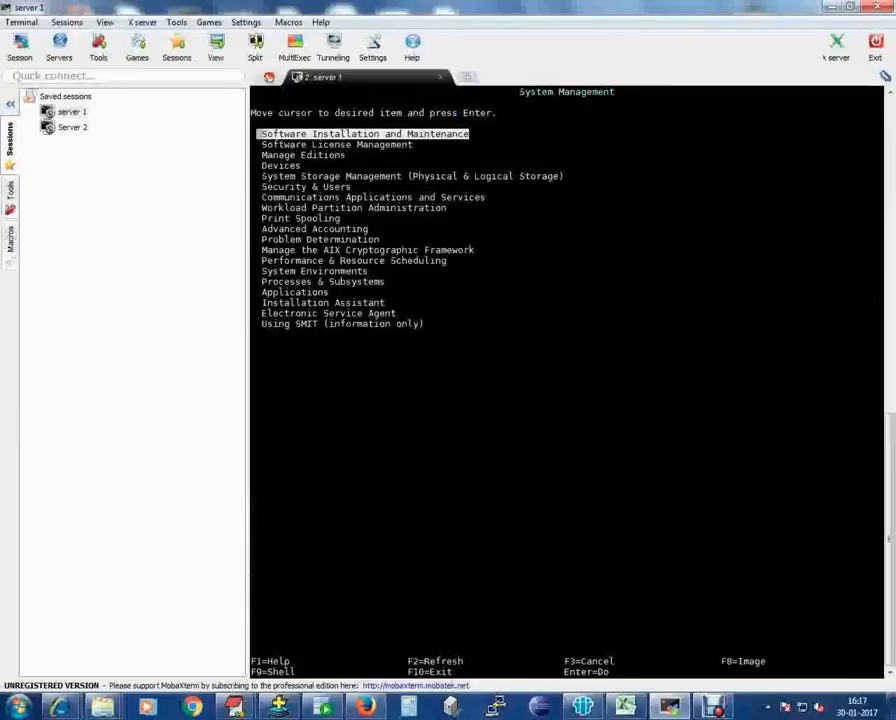
pyautogui.press('Down')
pyautogui.press('Down')
pyautogui.press('Down')
pyautogui.press('Down')
pyautogui.press('Down')
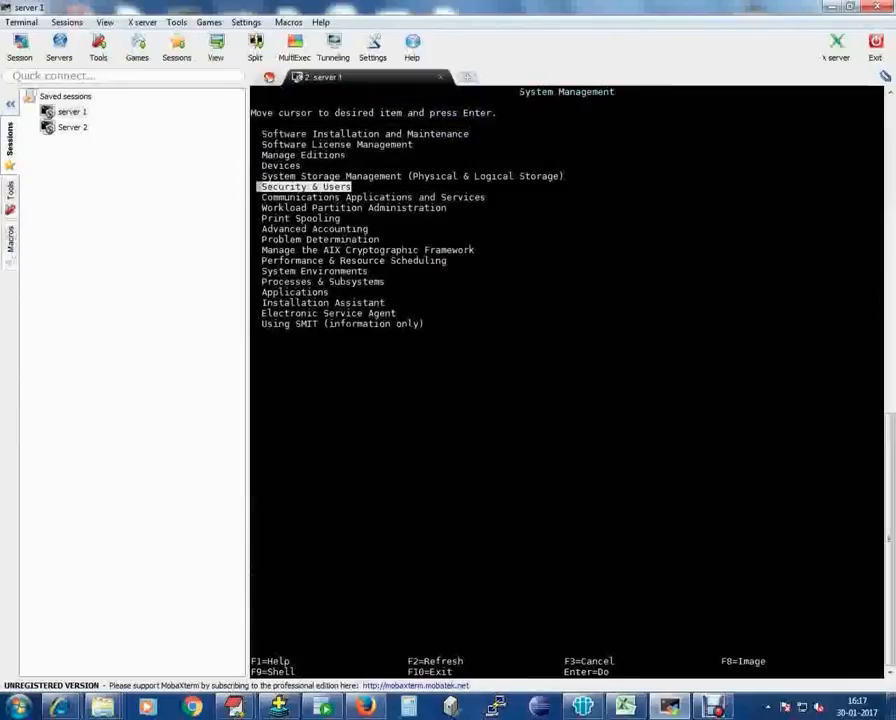
pyautogui.press('Return')
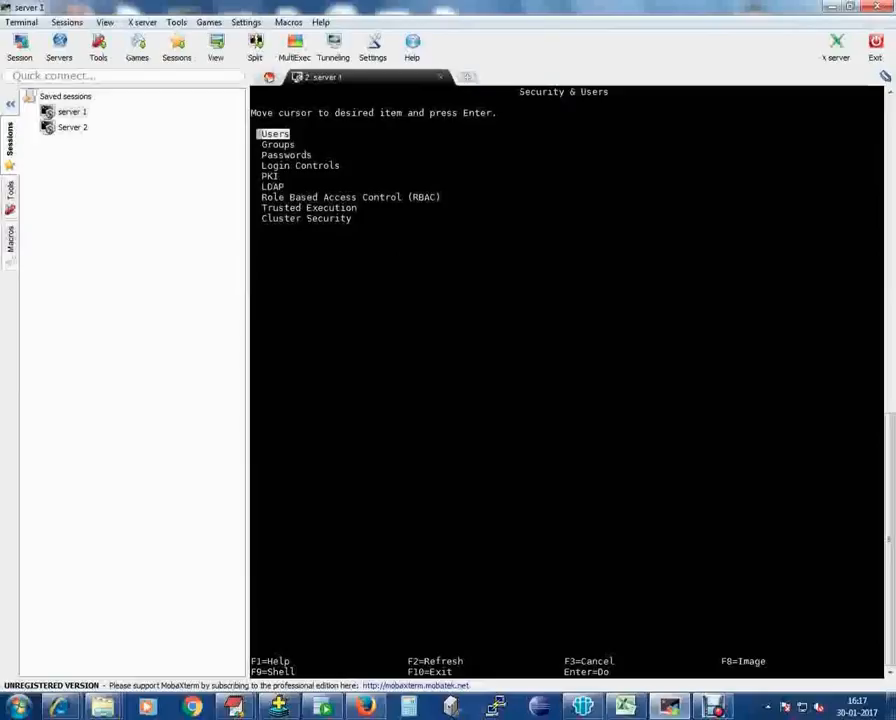
pyautogui.press('Return')
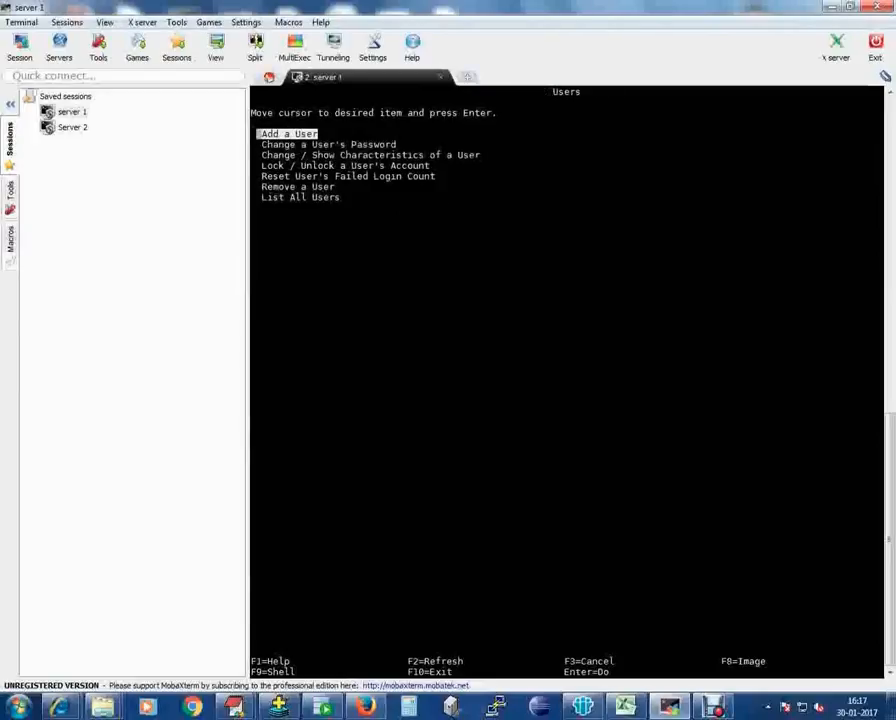
pyautogui.press('Down')
pyautogui.press('Down')
pyautogui.press('Down')
pyautogui.press('Down')
pyautogui.press('Down')
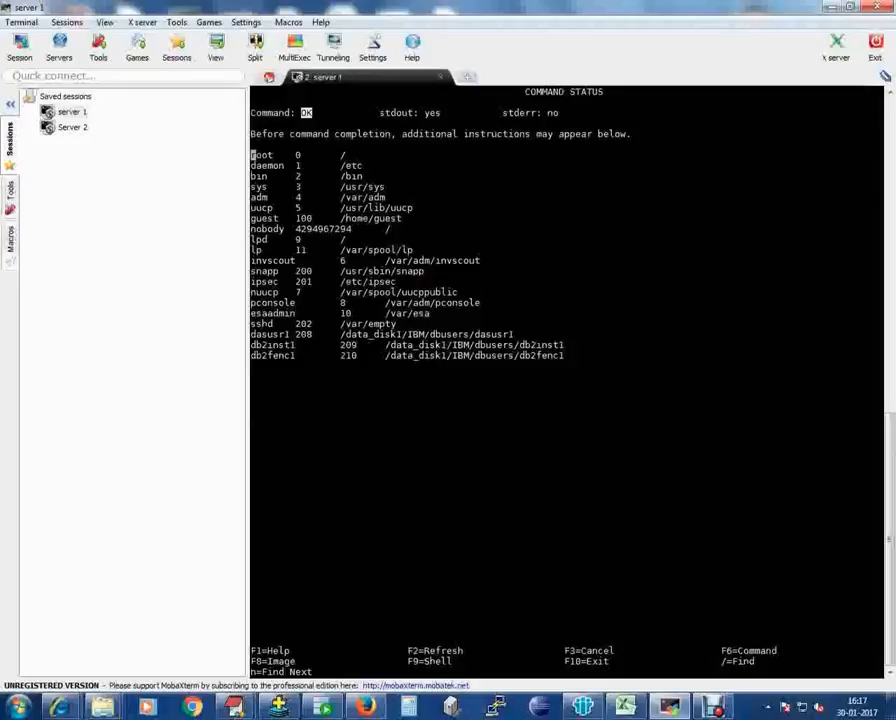
# Return to the Users menu and move up to the Add a User option
pyautogui.press('F3')
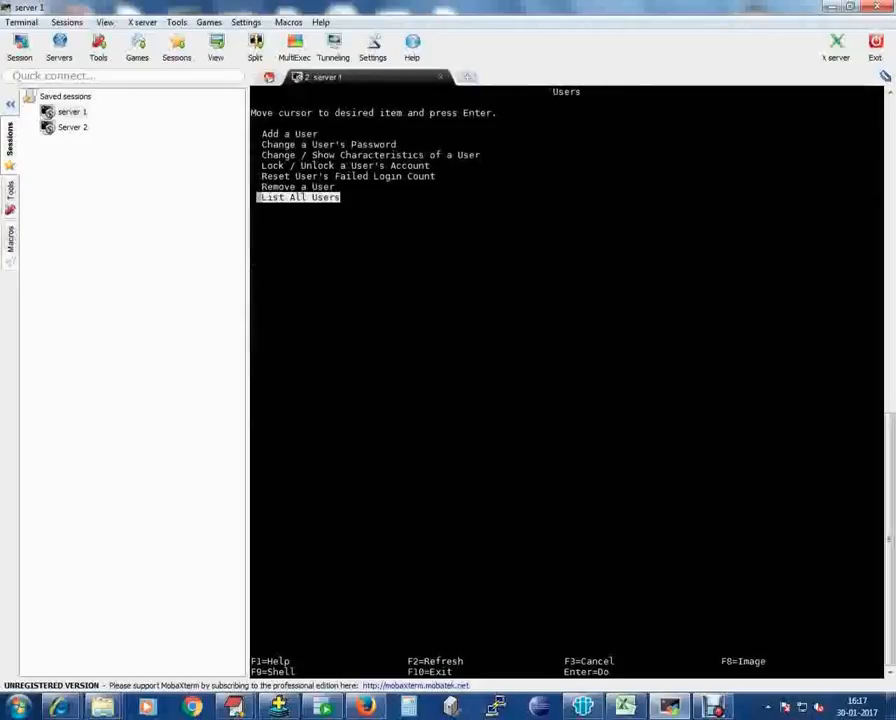
pyautogui.press('Up')
pyautogui.press('Up')
pyautogui.press('Up')
pyautogui.press('Up')
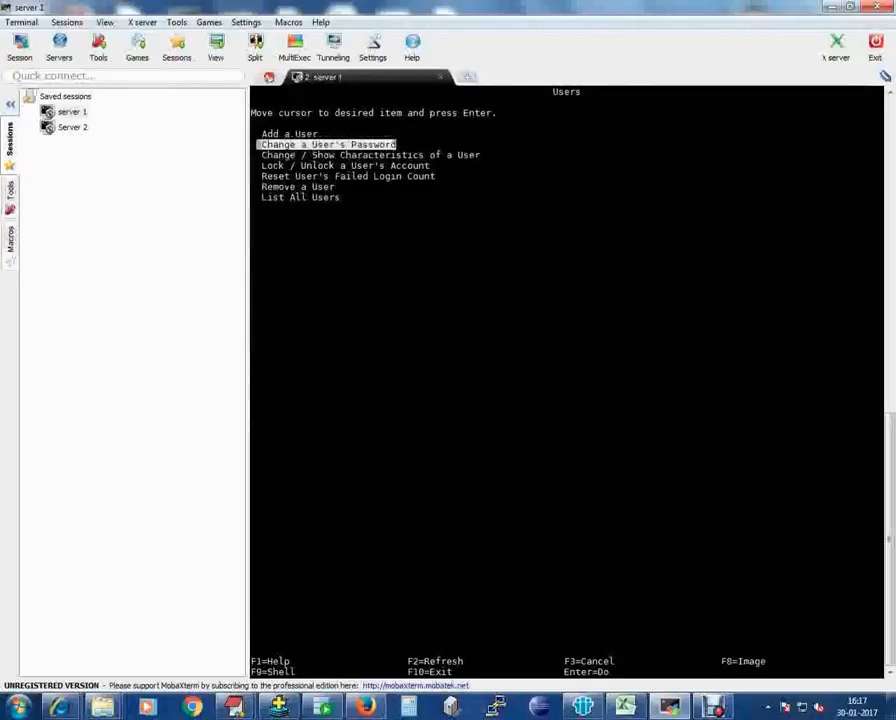
pyautogui.press('Up')
# Enter user ora11g, ID 301, primary group dba and home /data_disk3/ora11g in Add a User
pyautogui.press('Return')
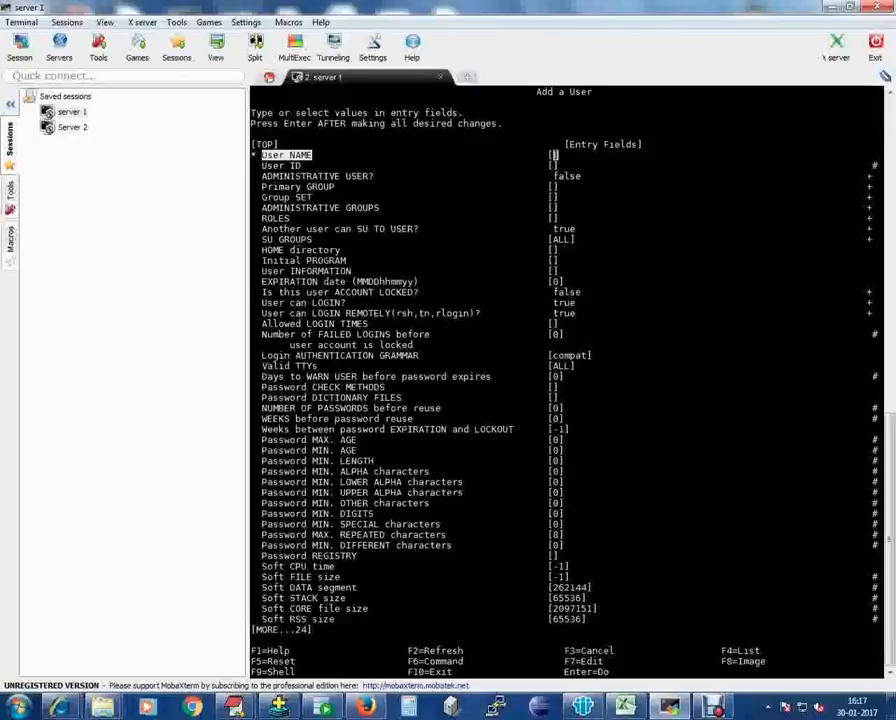
pyautogui.write('u')
pyautogui.write('ral')
pyautogui.write('ig')
pyautogui.press('Down')
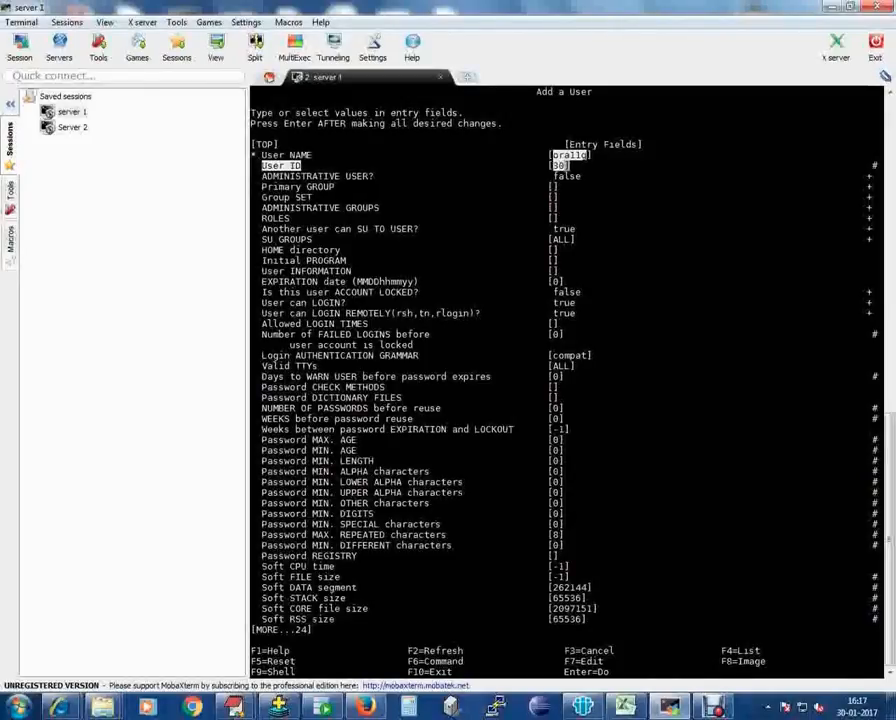
pyautogui.write('301')
pyautogui.press('Down')
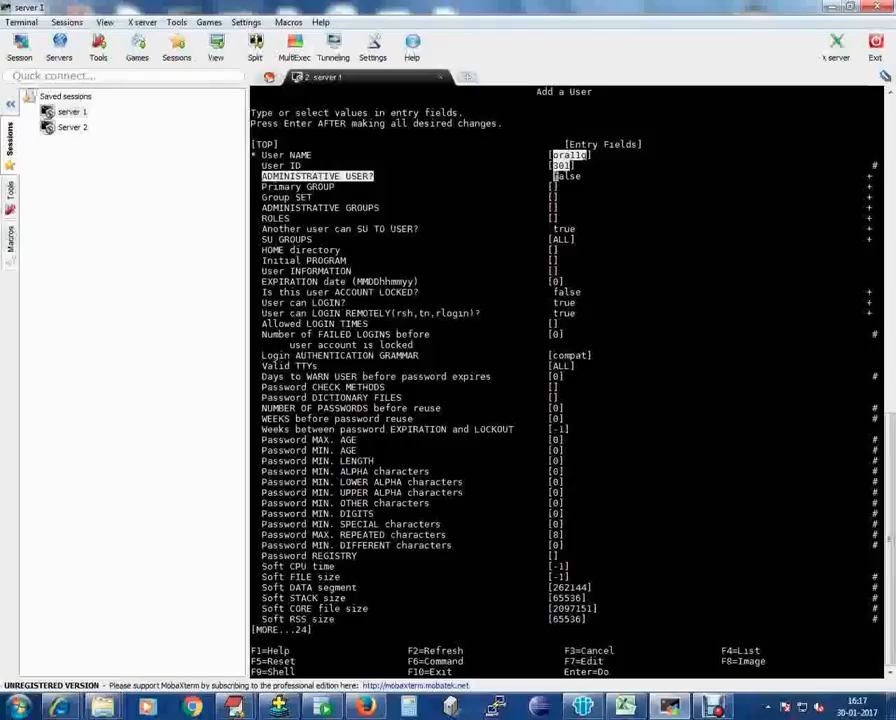
pyautogui.press('Down')
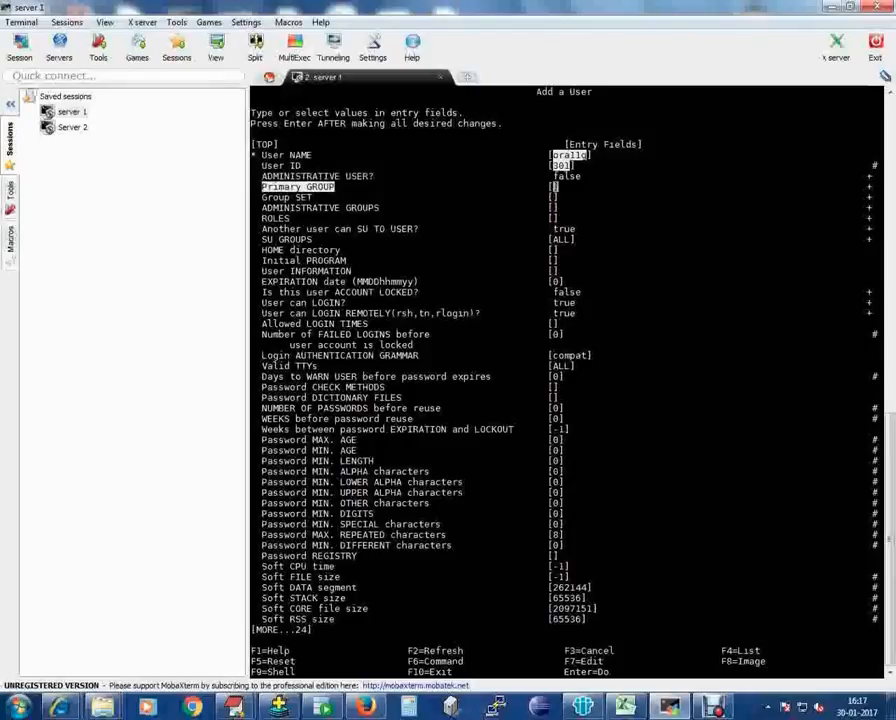
pyautogui.write('dba')
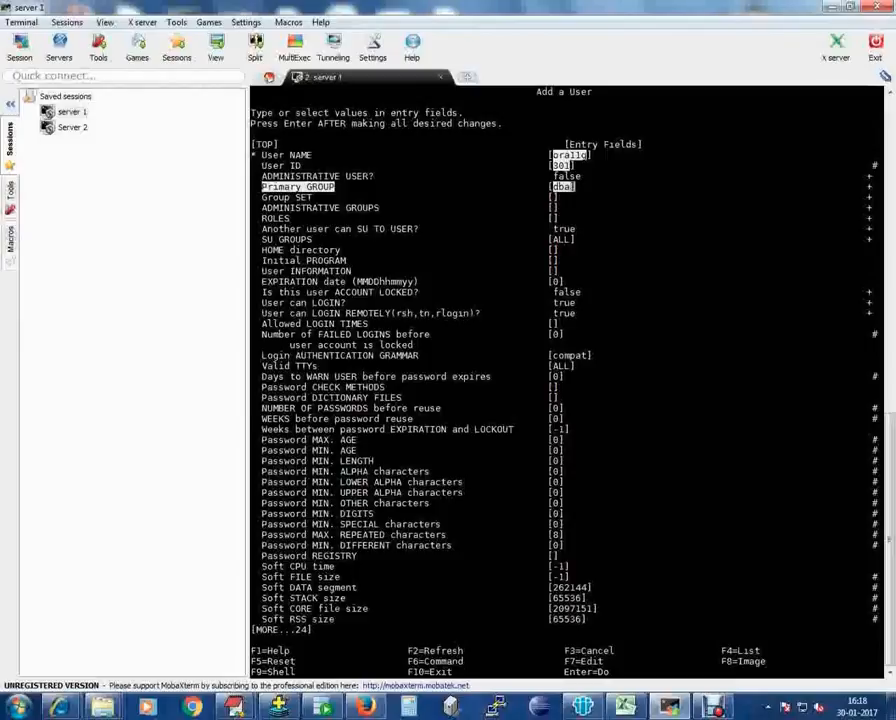
pyautogui.press('Down')
pyautogui.press('Down')
pyautogui.press('Down')
pyautogui.press('Down')
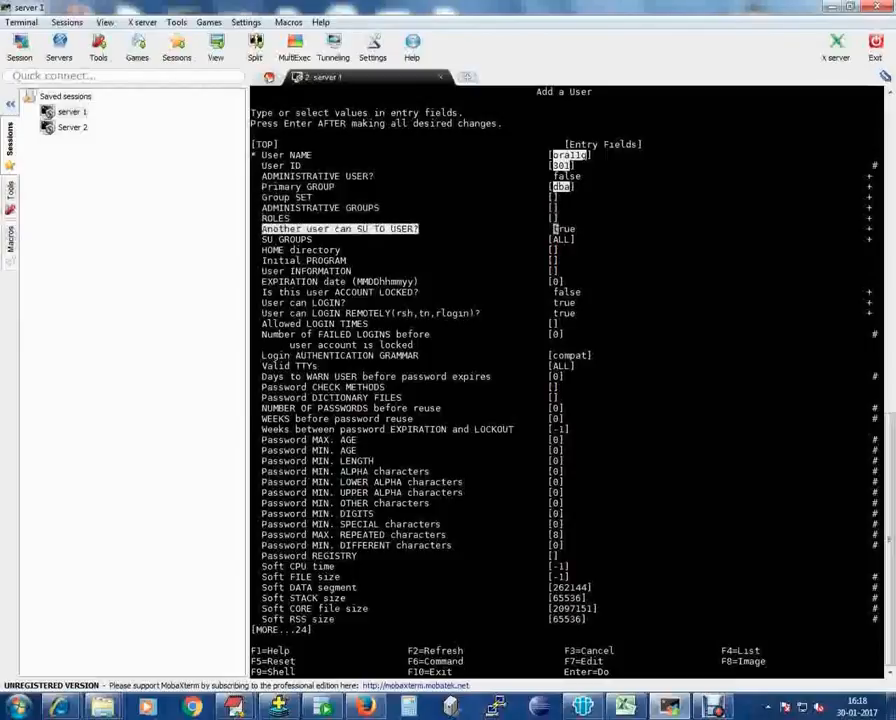
pyautogui.press('Down')
pyautogui.press('Down')
pyautogui.write('/')
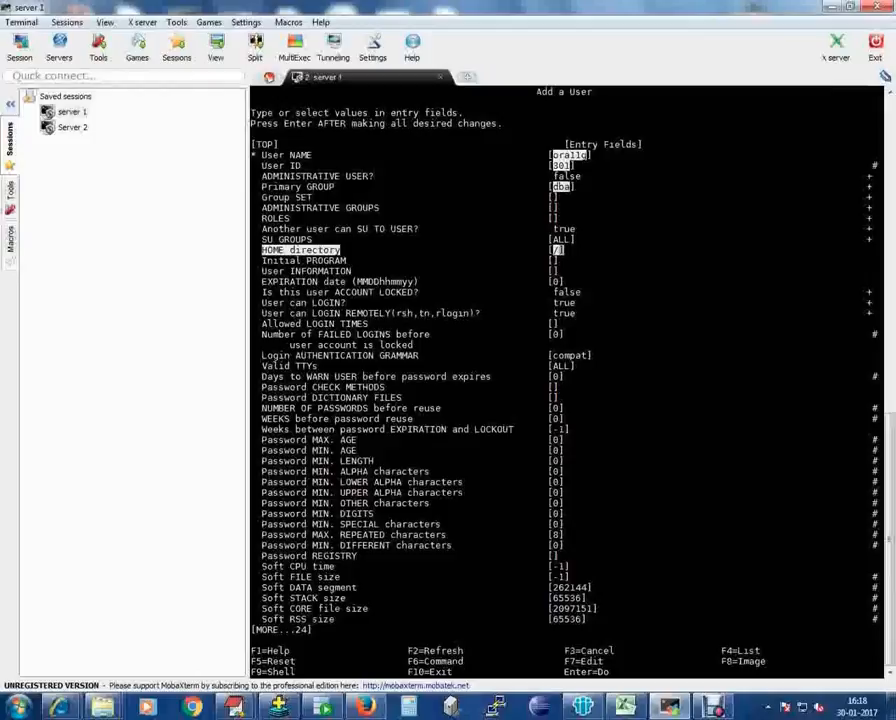
pyautogui.write('data')
pyautogui.write('/')
pyautogui.write('disk3')
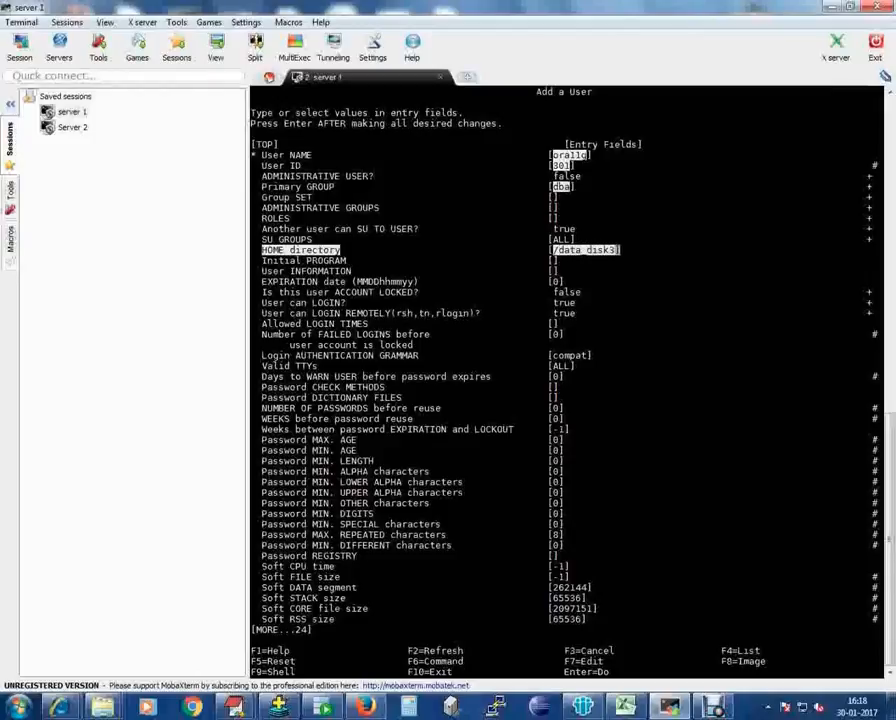
pyautogui.write('/')
pyautogui.write('ora11')
pyautogui.write('g')
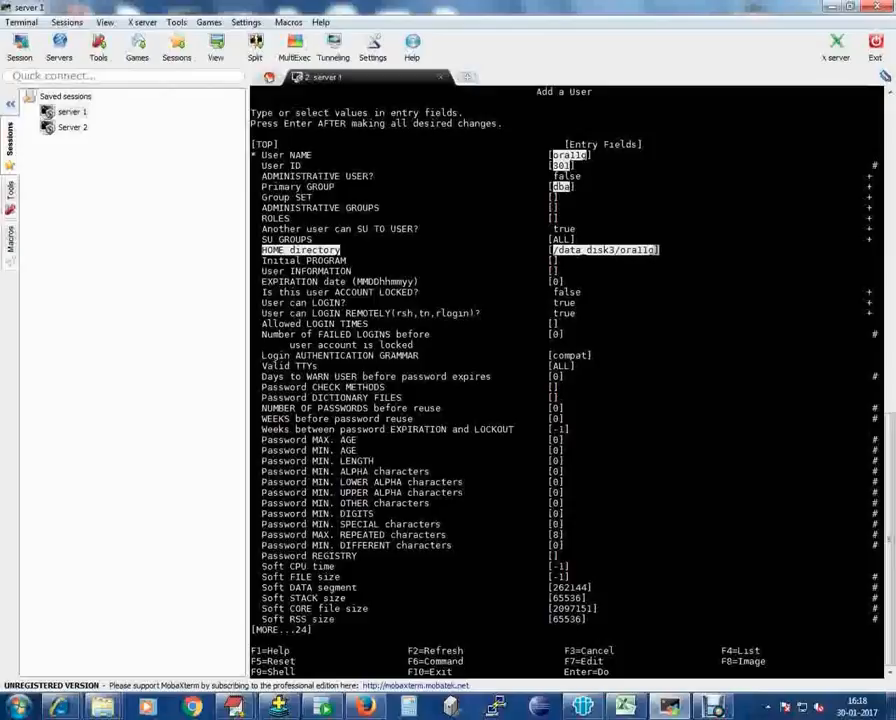
# Create the ora11g user and go back to the Users menu
pyautogui.press('Return')
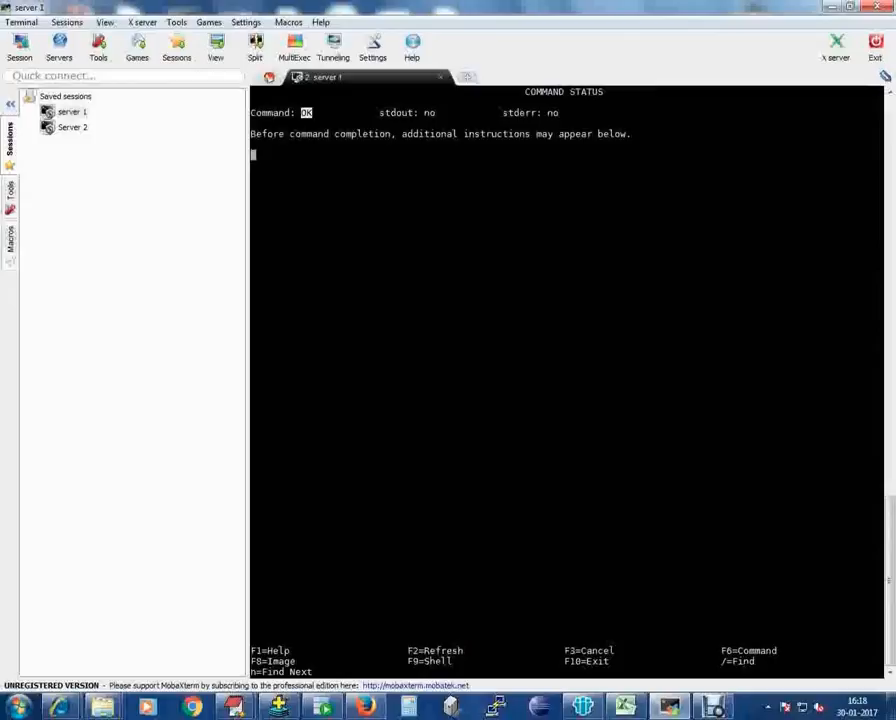
pyautogui.press('F3')
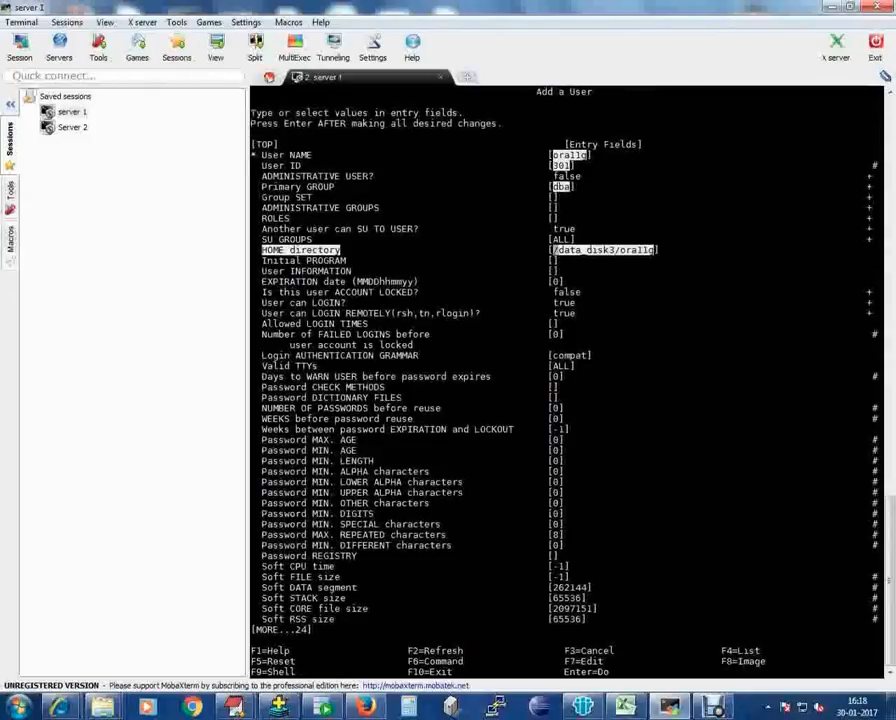
pyautogui.press('F3')
pyautogui.press('Down')
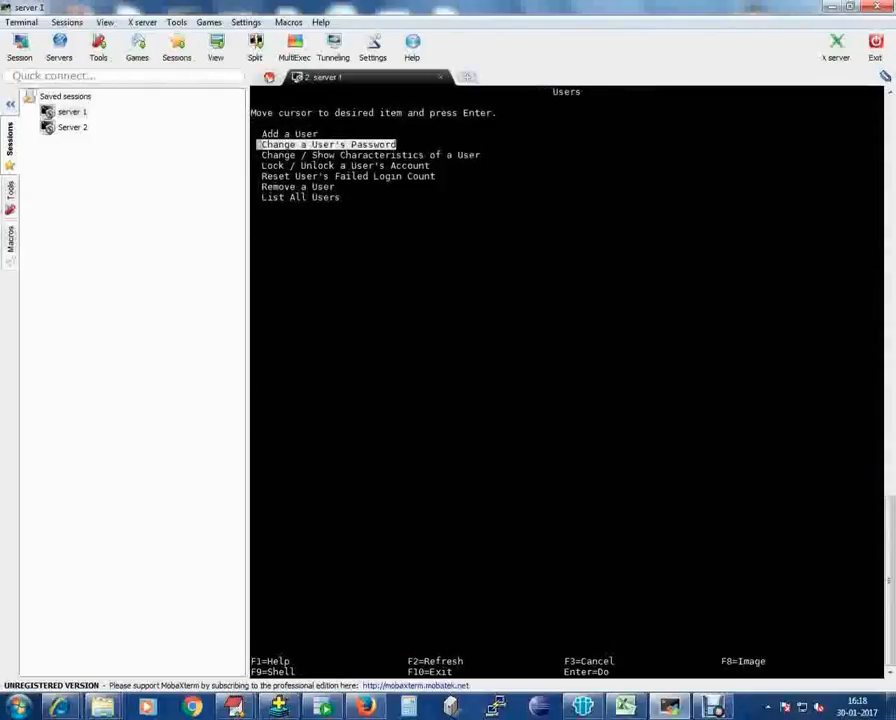
pyautogui.press('Down')
pyautogui.press('Down')
pyautogui.press('Down')
pyautogui.press('Down')
pyautogui.press('Down')
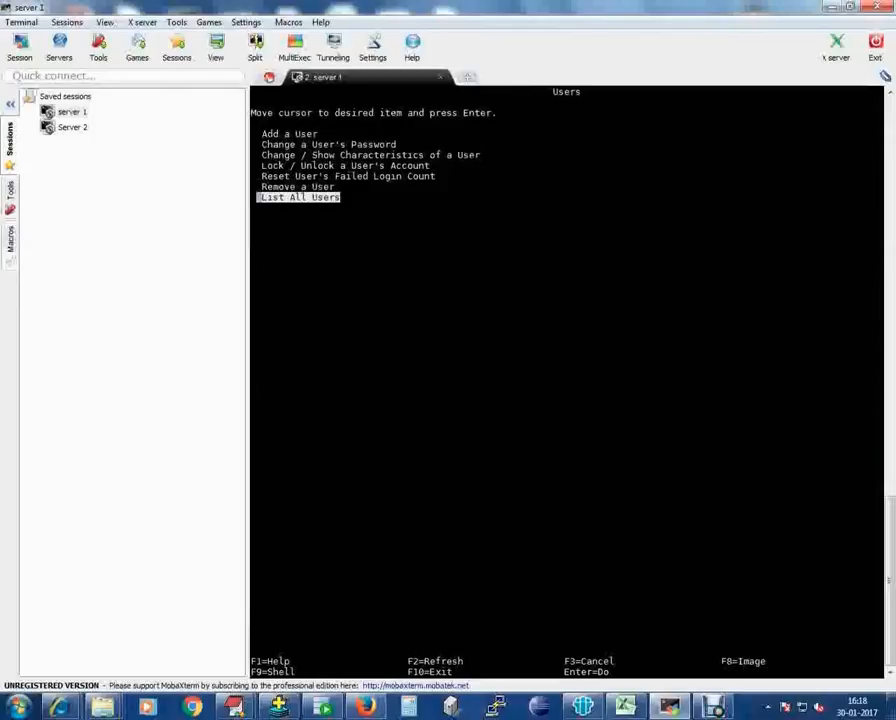
# List all users to confirm ora11g with ID 301 and home /data_disk3/ora11g
pyautogui.press('Return')
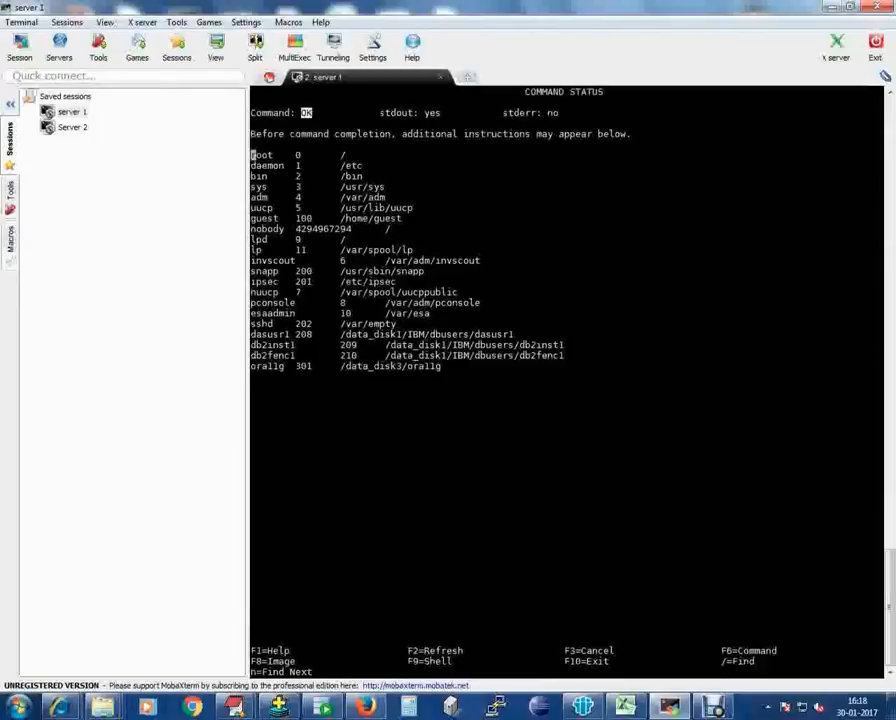
pyautogui.press('Down')
pyautogui.press('Down')
pyautogui.press('Down')
pyautogui.press('Down')
pyautogui.press('Down')
pyautogui.press('Down')
pyautogui.press('Down')
pyautogui.press('Down')
pyautogui.press('Down')
pyautogui.press('Down')
pyautogui.press('Down')
pyautogui.press('Down')
pyautogui.press('Down')
pyautogui.press('Down')
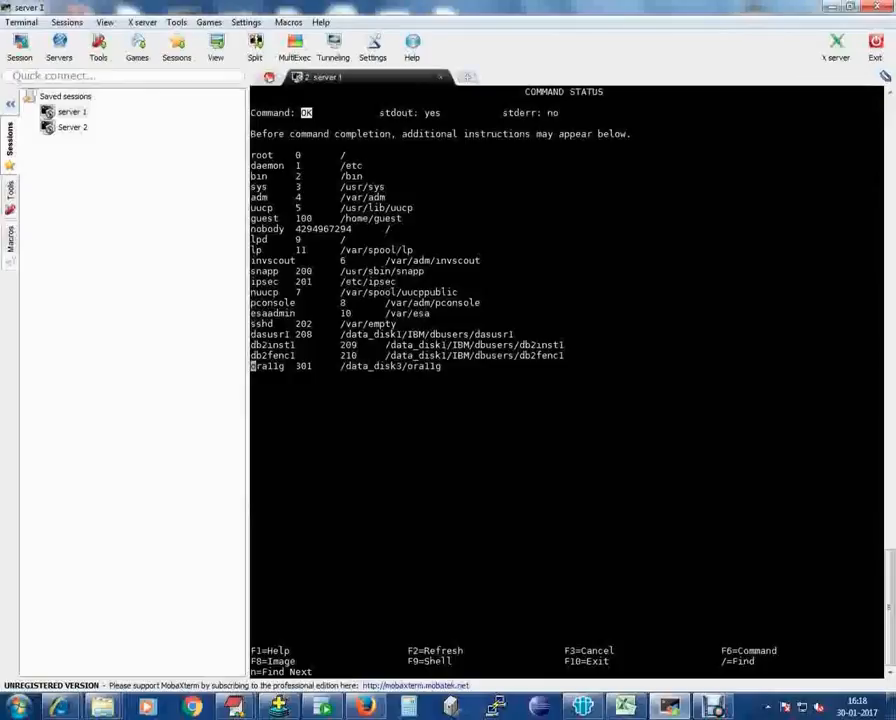
pyautogui.press('F3')
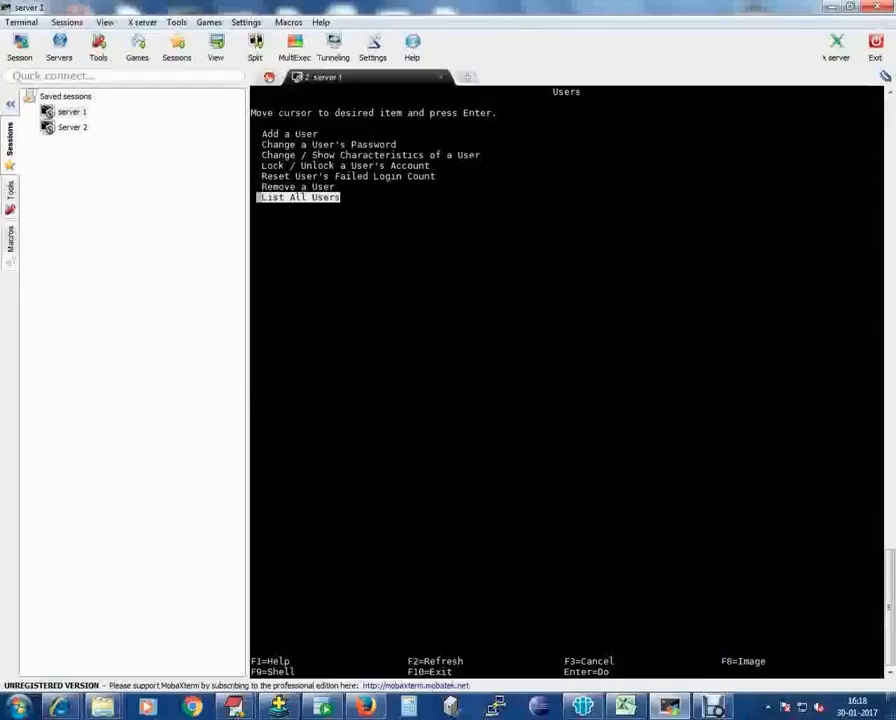
# Exit smitty and set a password for ora11g with passwd ora11g
pyautogui.press('F10')
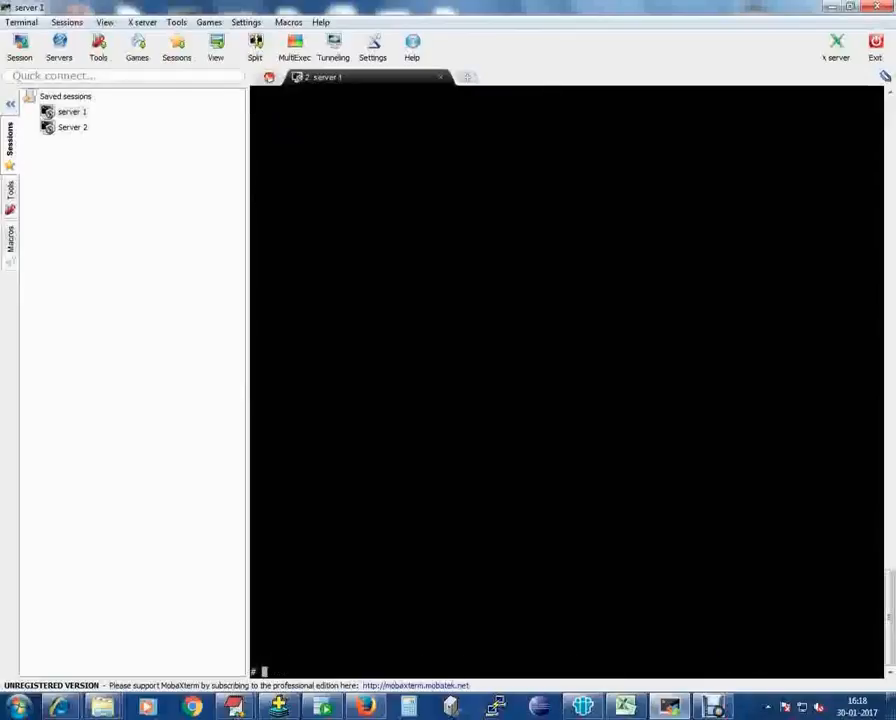
pyautogui.write('passwd ora1')
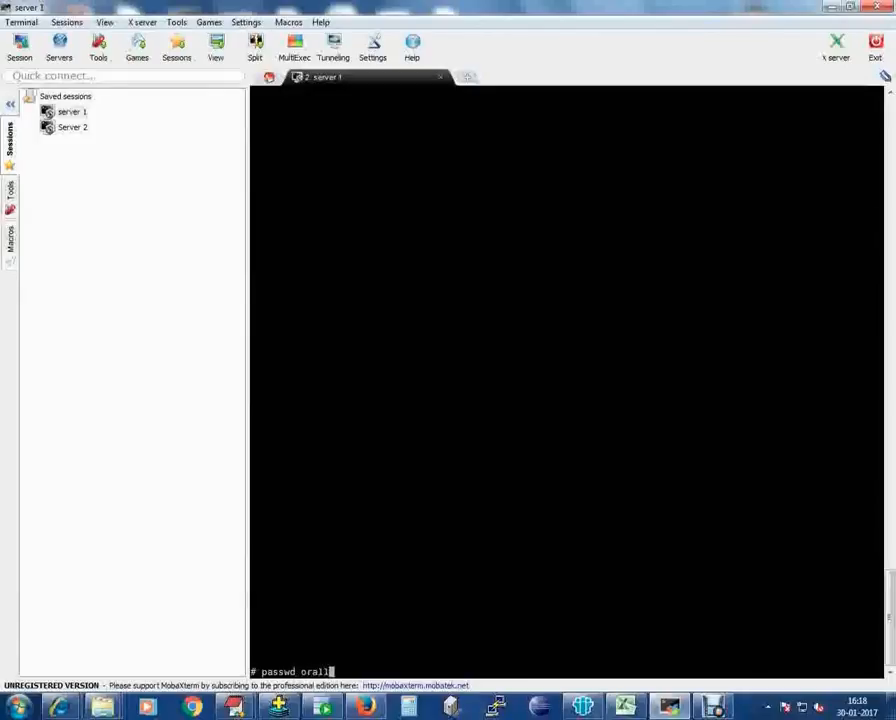
pyautogui.write('1g')
pyautogui.press('Return')
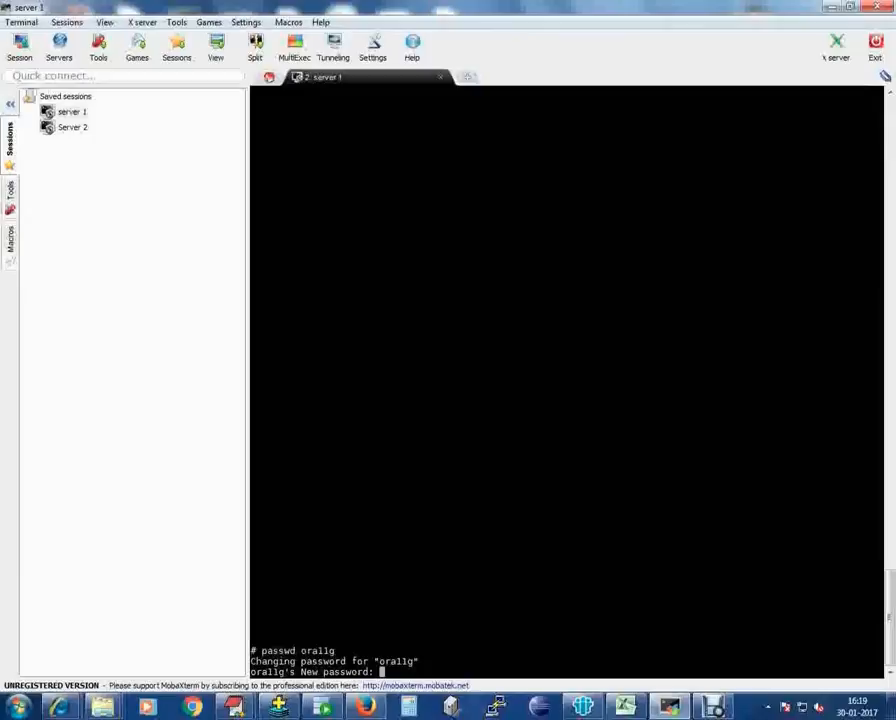
pyautogui.press('Return')
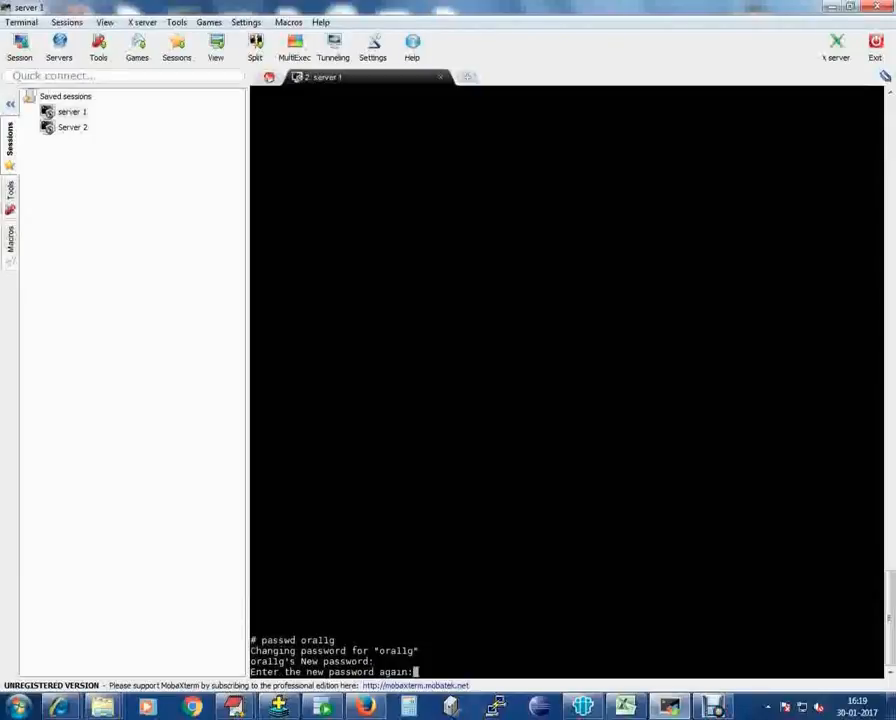
pyautogui.press('Return')
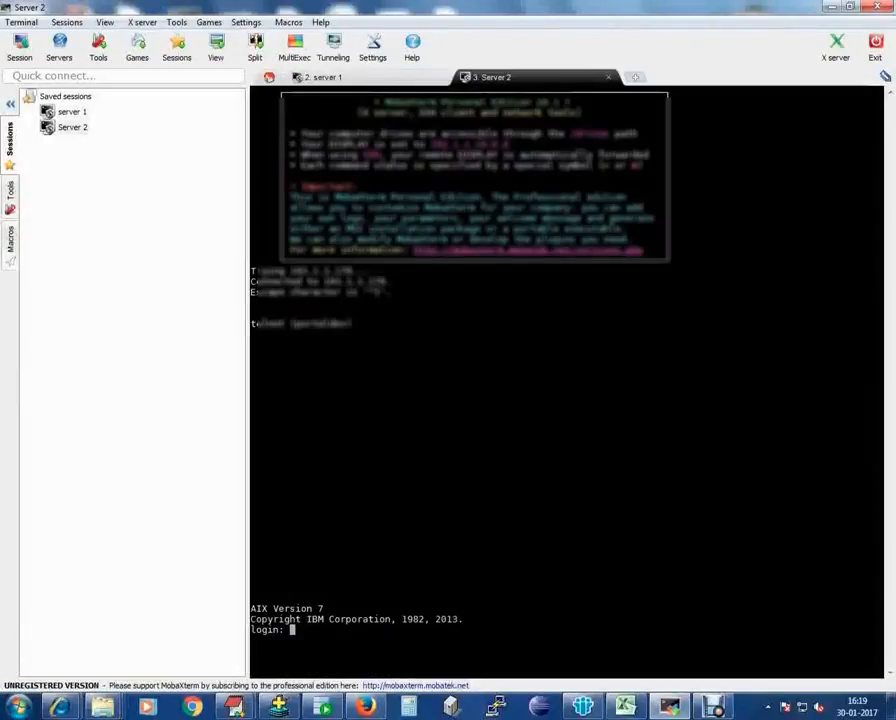
pyautogui.write('ora11')
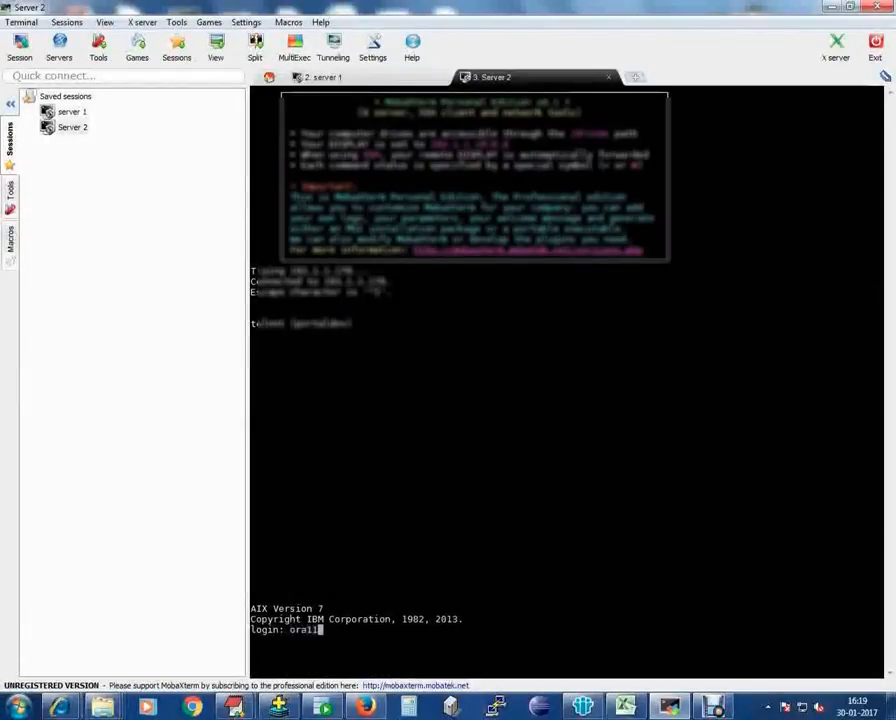
pyautogui.write('g')
# Log in to Server 2 as ora11g, set the forced new password, and run pwd
pyautogui.press('Return')
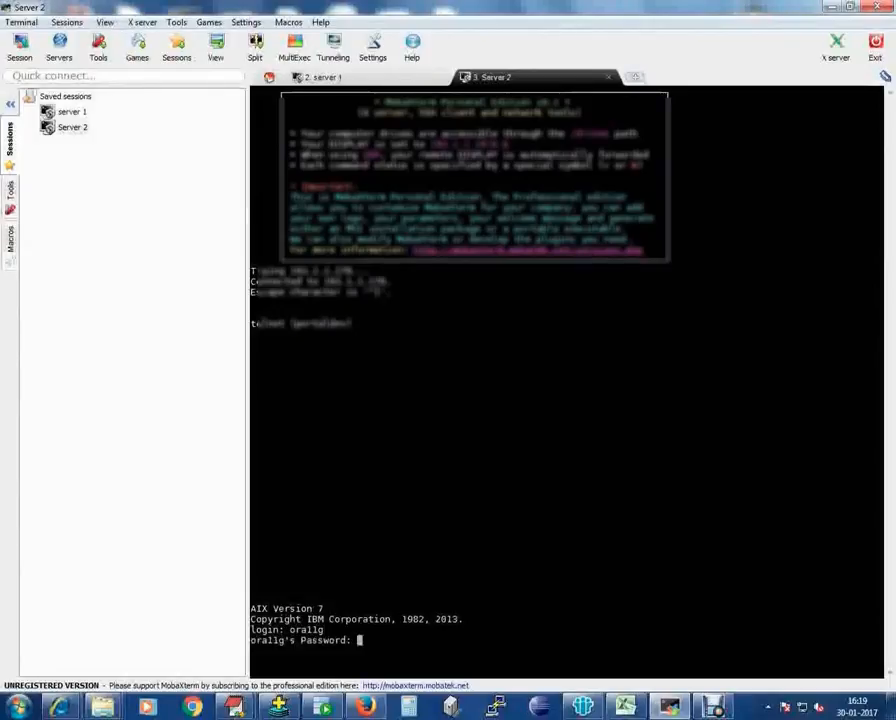
pyautogui.press('Return')
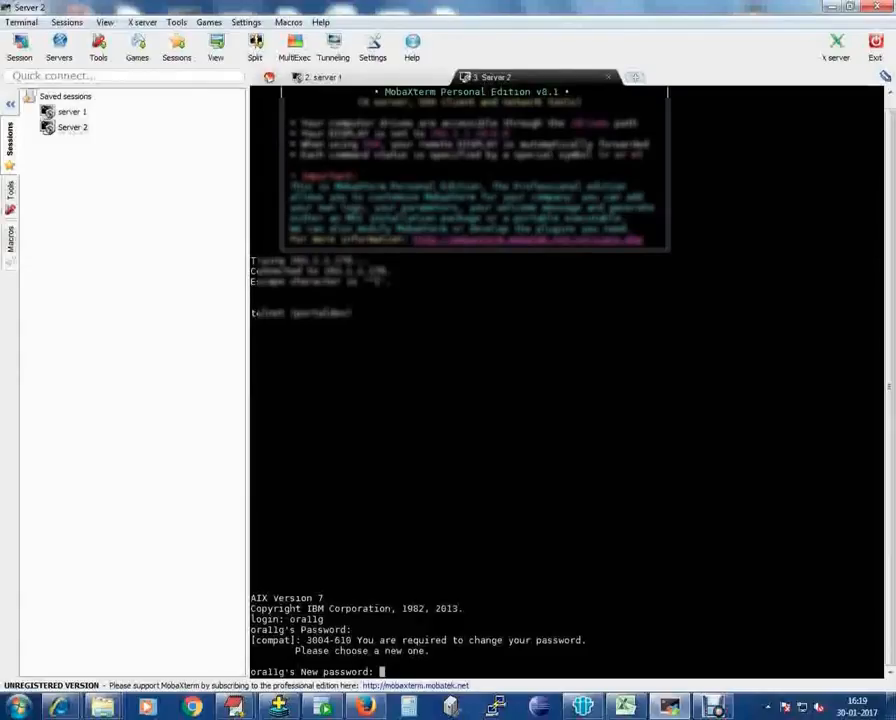
pyautogui.press('Return')
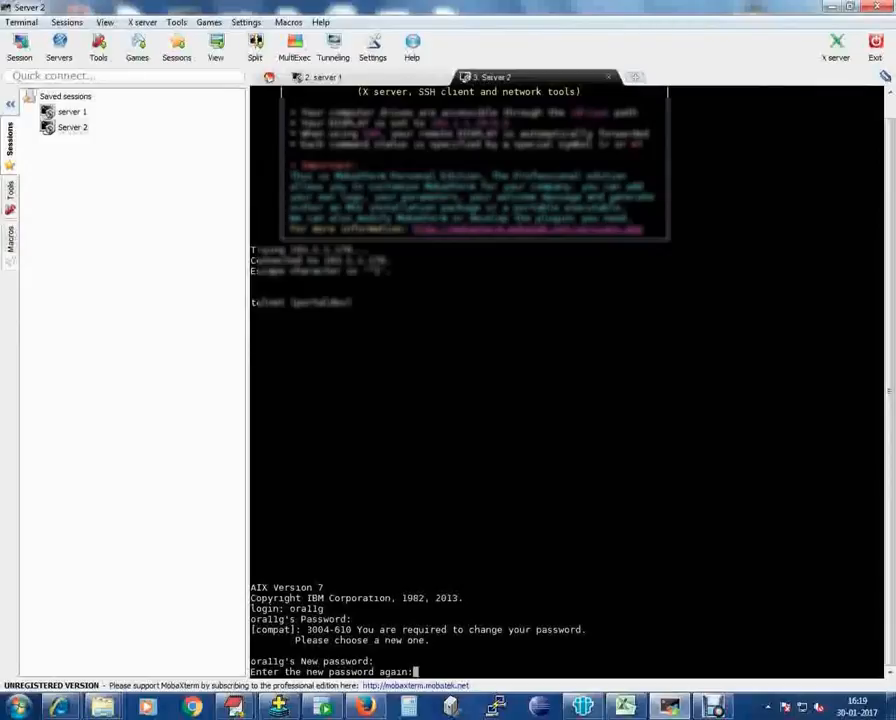
pyautogui.press('Return')
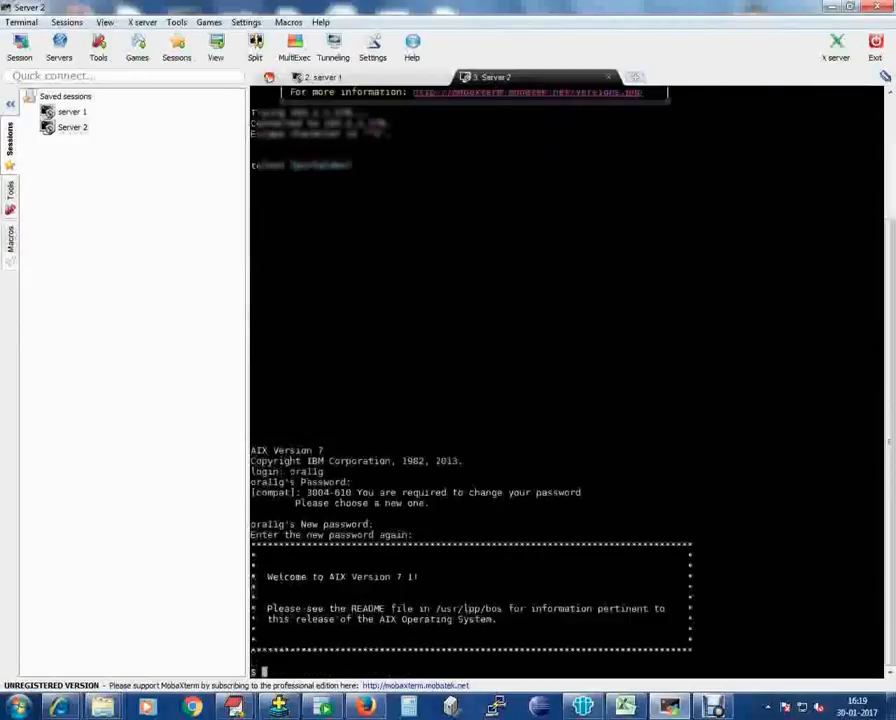
pyautogui.write('pwd')
pyautogui.press('Return')
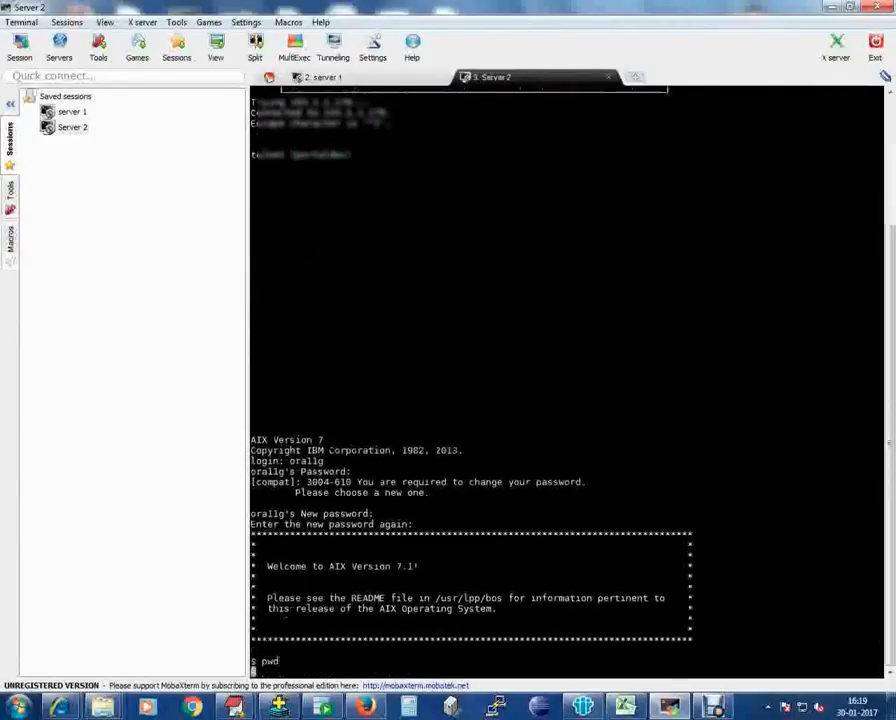